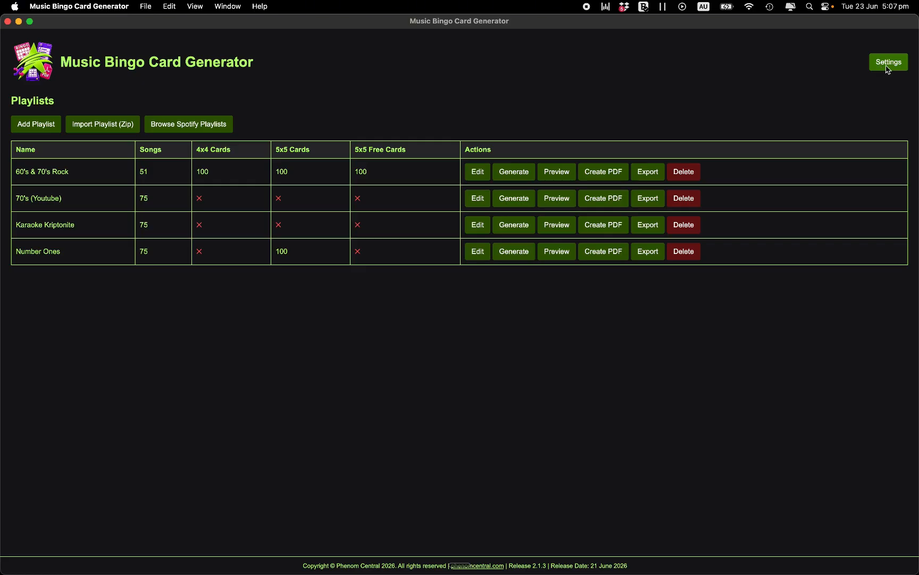
Step: Open the generator settings and set the number of cards to 200
{"action": "left_click", "coordinate": [887, 66]}
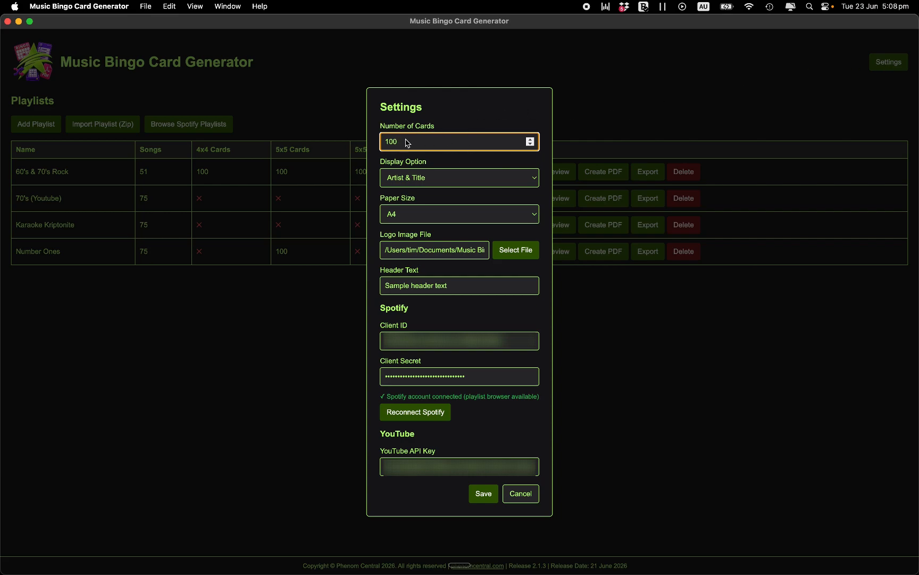
{"action": "key", "text": "BackSpace"}
{"action": "key", "text": "BackSpace"}
{"action": "key", "text": "BackSpace"}
{"action": "type", "text": "200"}
Step: Keep Artist & Title as the display option and A4 as the paper size, and save the settings
{"action": "left_click", "coordinate": [407, 182]}
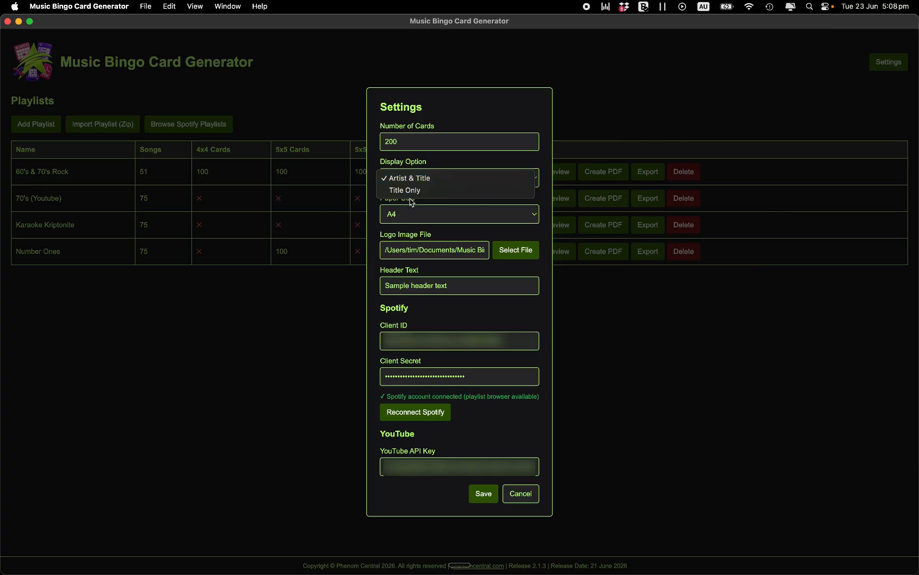
{"action": "left_click", "coordinate": [434, 164]}
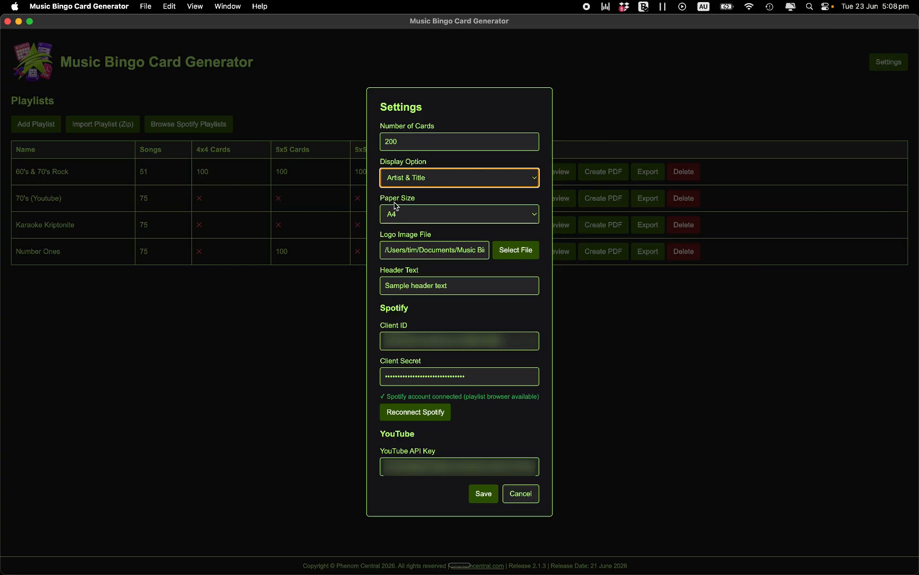
{"action": "left_click", "coordinate": [414, 214]}
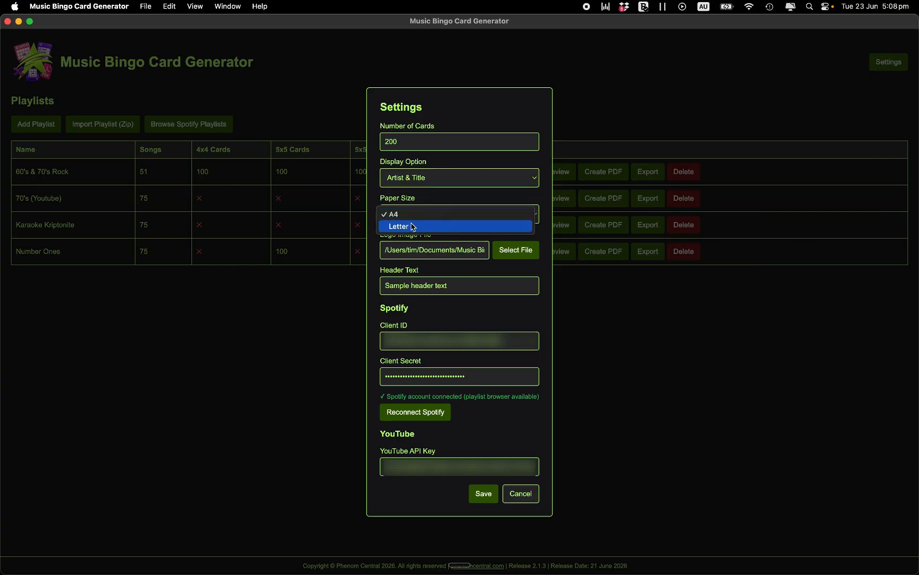
{"action": "left_click", "coordinate": [431, 202]}
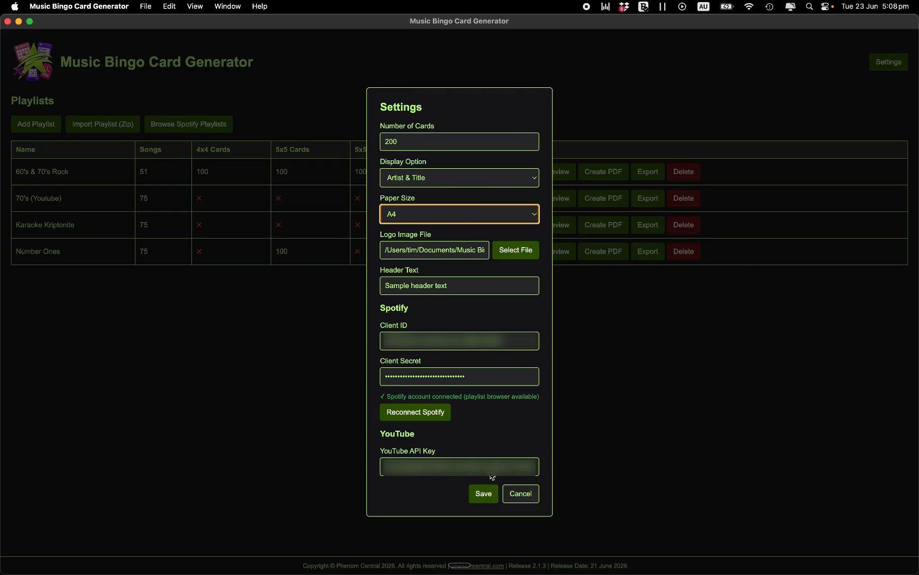
{"action": "left_click", "coordinate": [484, 493]}
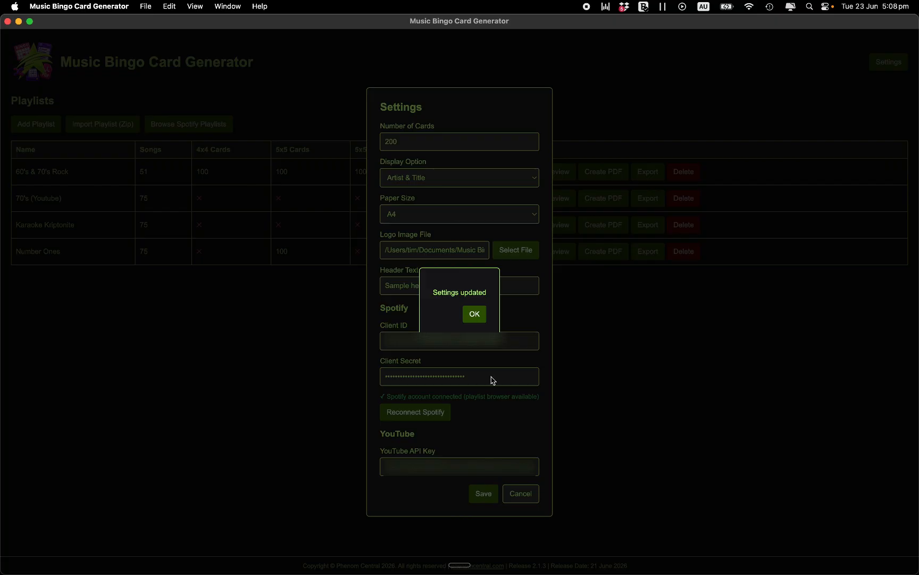
{"action": "left_click", "coordinate": [475, 315]}
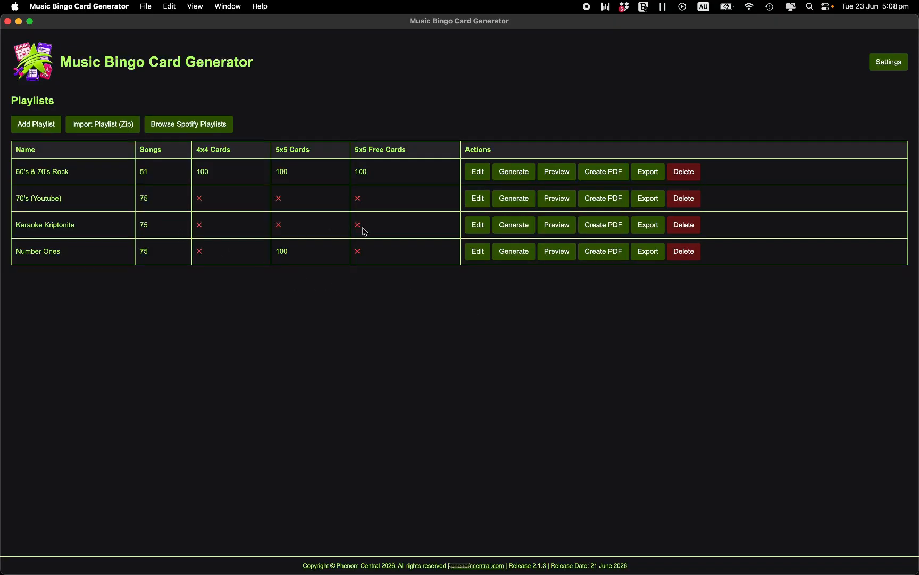
Step: Generate bingo cards with the 4x4 grid for the Karaoke Kriptonite playlist
{"action": "left_click", "coordinate": [512, 228]}
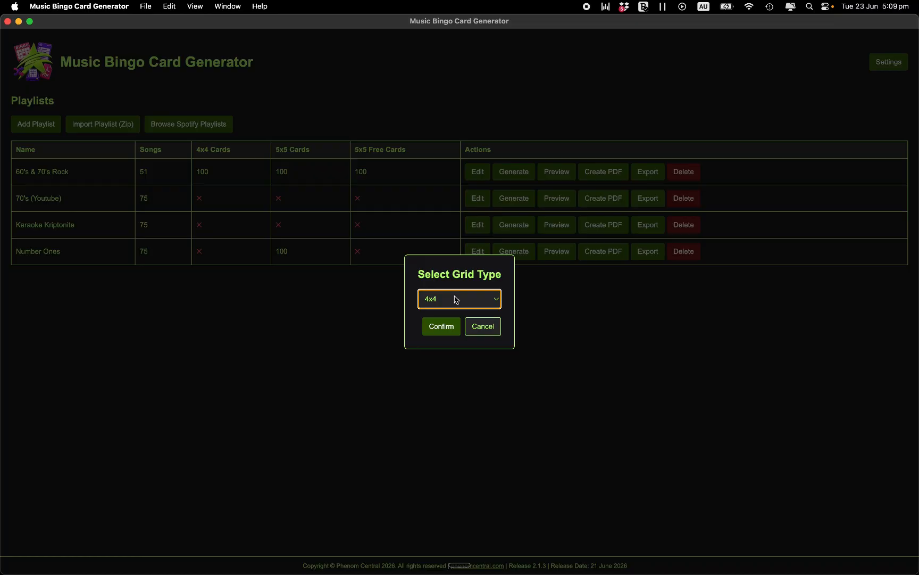
{"action": "left_click", "coordinate": [440, 327]}
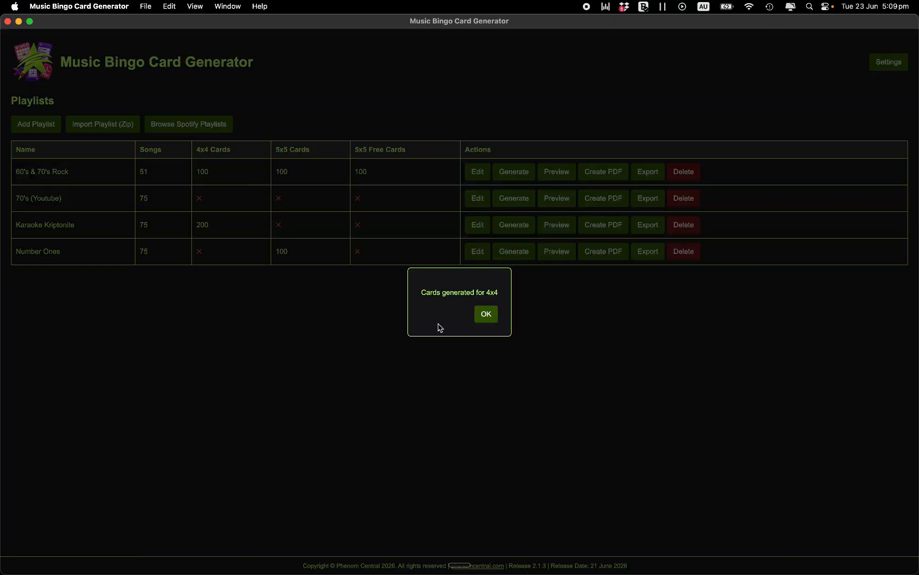
{"action": "left_click", "coordinate": [486, 314]}
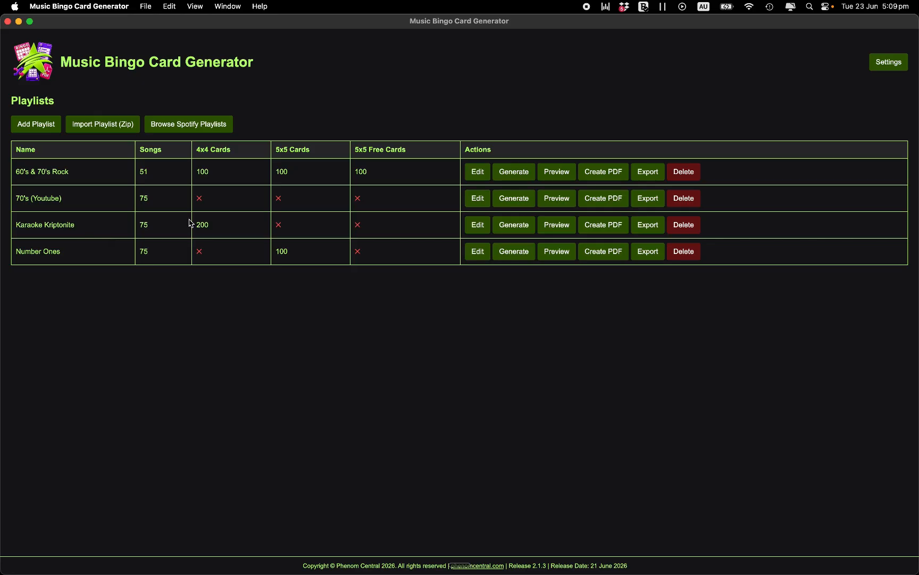
Step: Generate bingo cards with the 5x5 grid for the Karaoke Kriptonite playlist
{"action": "left_click", "coordinate": [514, 227]}
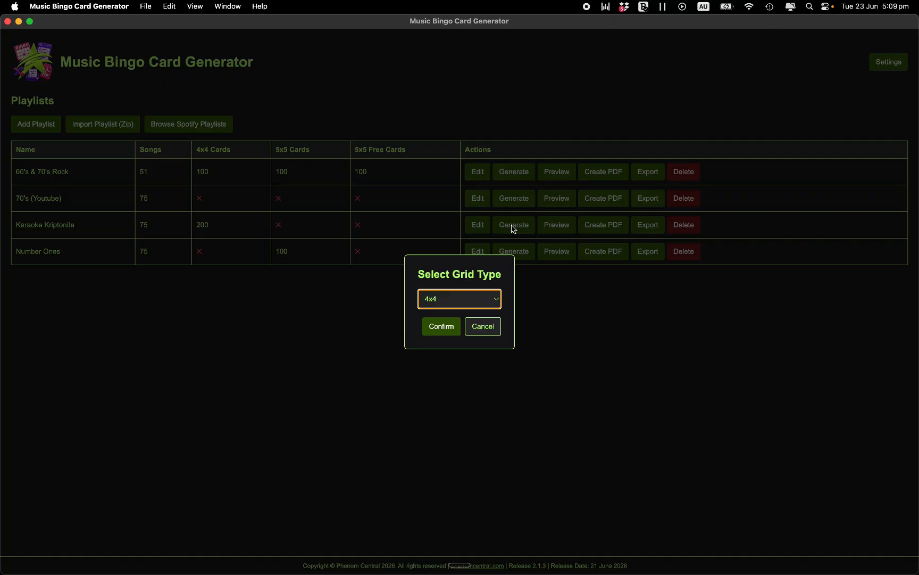
{"action": "left_click", "coordinate": [462, 306]}
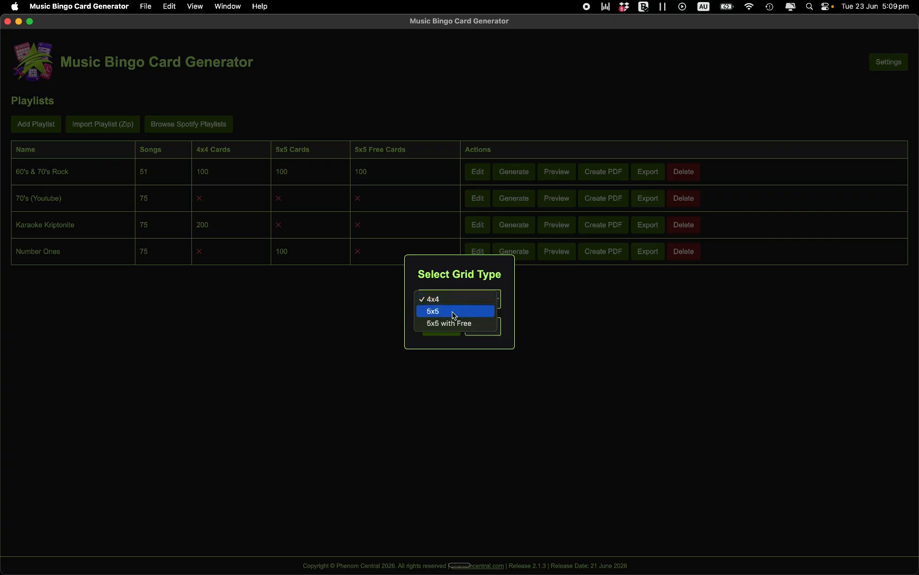
{"action": "left_click", "coordinate": [454, 312]}
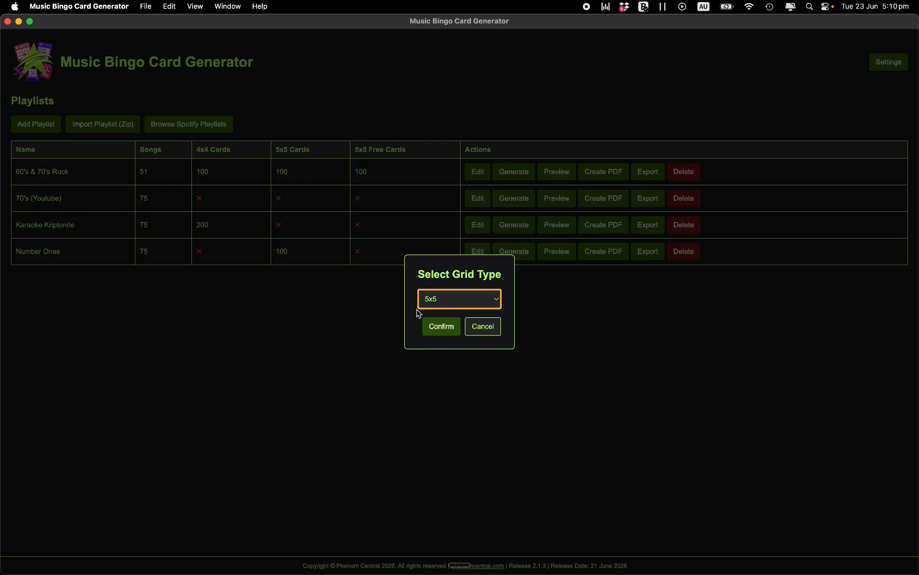
{"action": "left_click", "coordinate": [442, 331]}
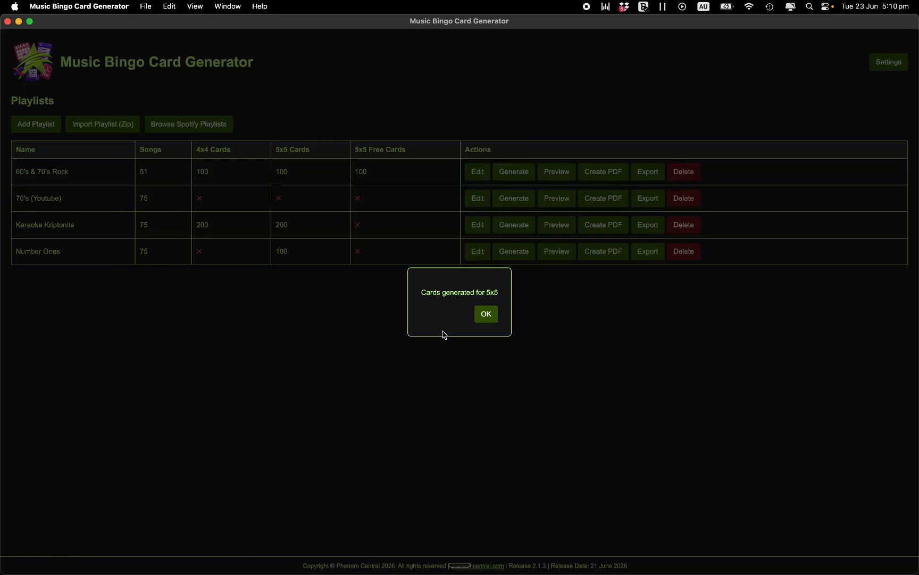
{"action": "left_click", "coordinate": [482, 312]}
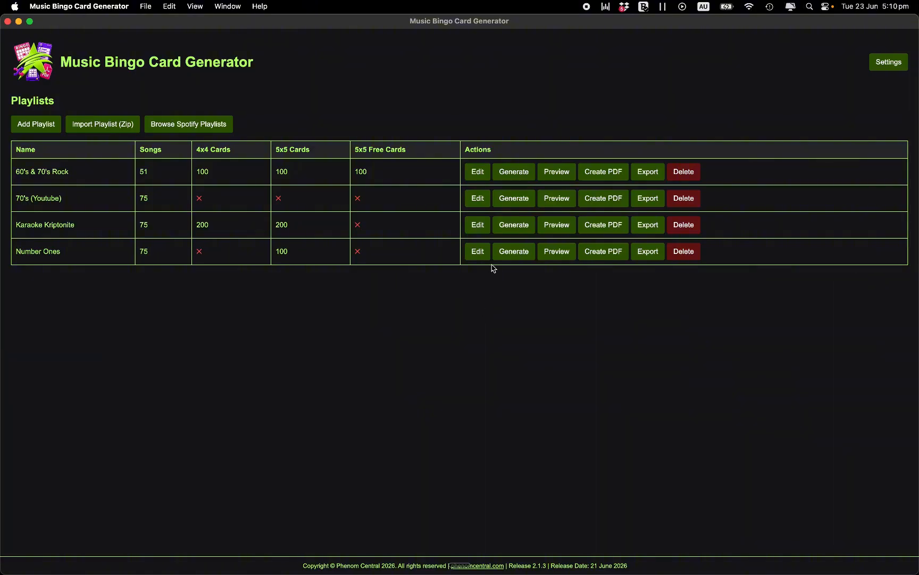
Step: Generate bingo cards with the 5x5 with Free grid for the Karaoke Kriptonite playlist
{"action": "left_click", "coordinate": [513, 224]}
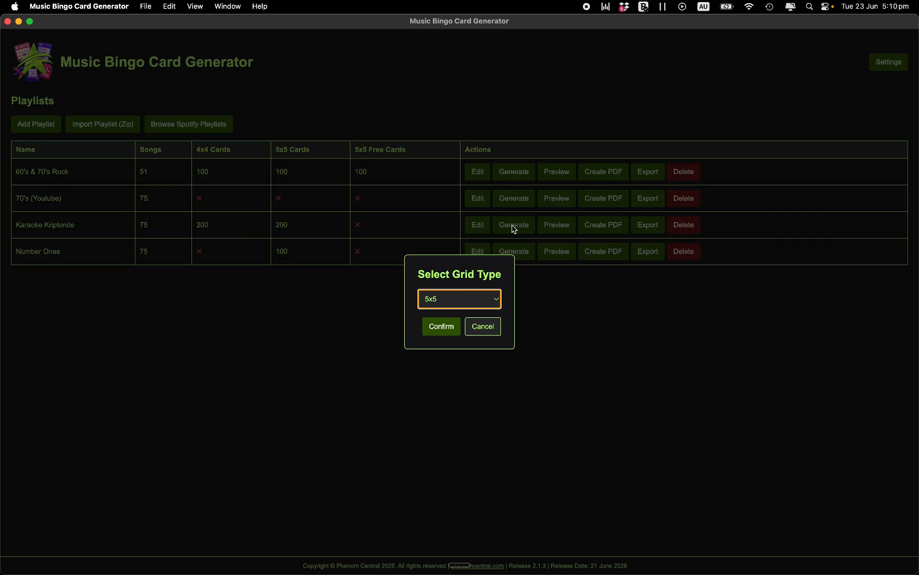
{"action": "left_click", "coordinate": [477, 299]}
{"action": "left_click", "coordinate": [472, 311]}
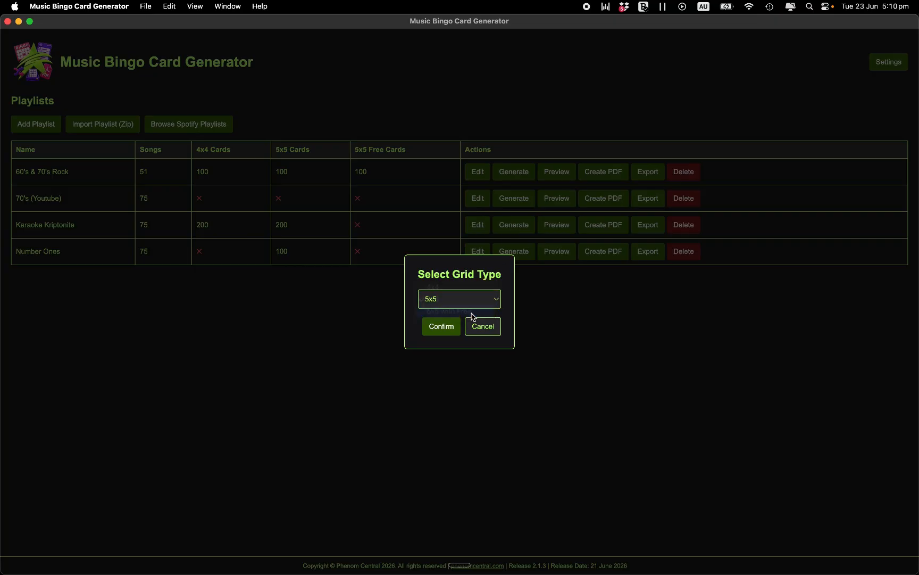
{"action": "left_click", "coordinate": [449, 328]}
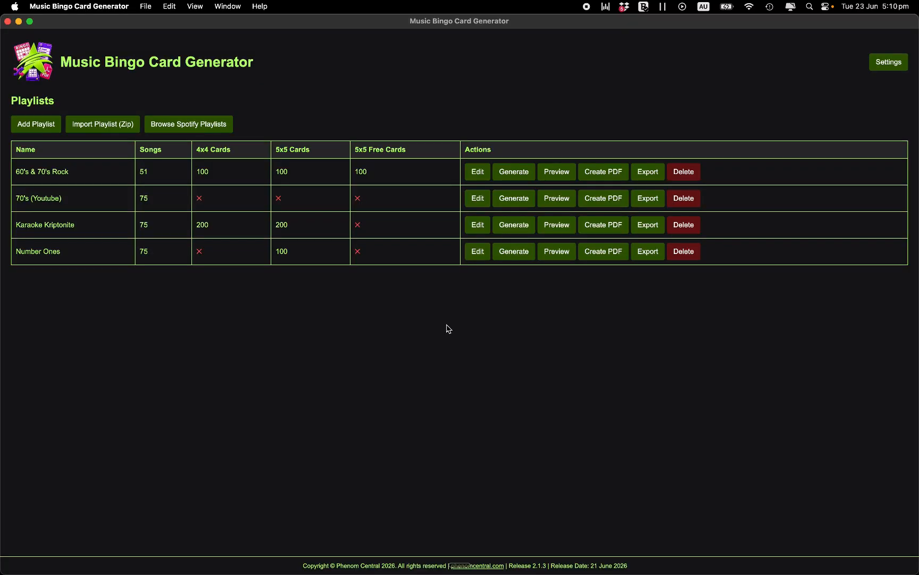
{"action": "left_click", "coordinate": [493, 314]}
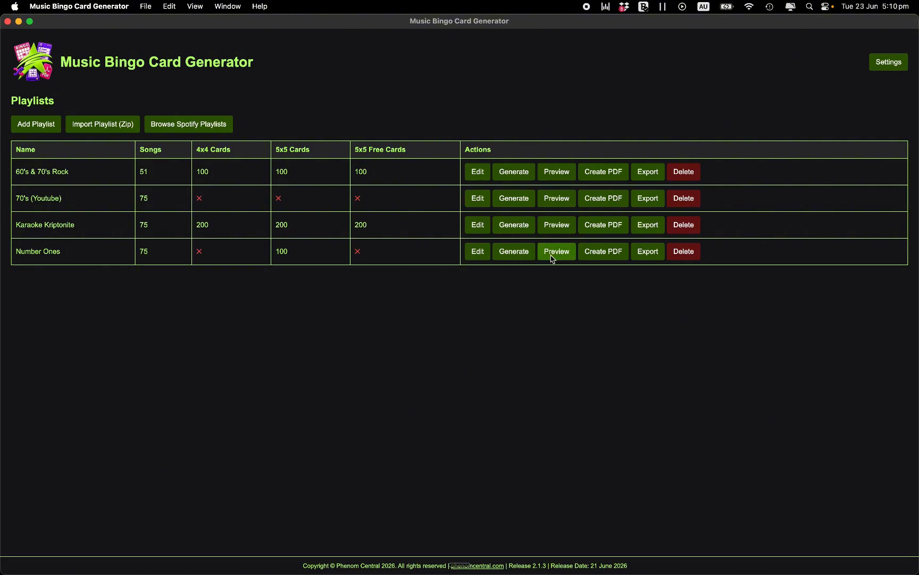
Step: Preview the Karaoke Kriptonite cards in all three grid types, then close the preview files
{"action": "left_click", "coordinate": [557, 225]}
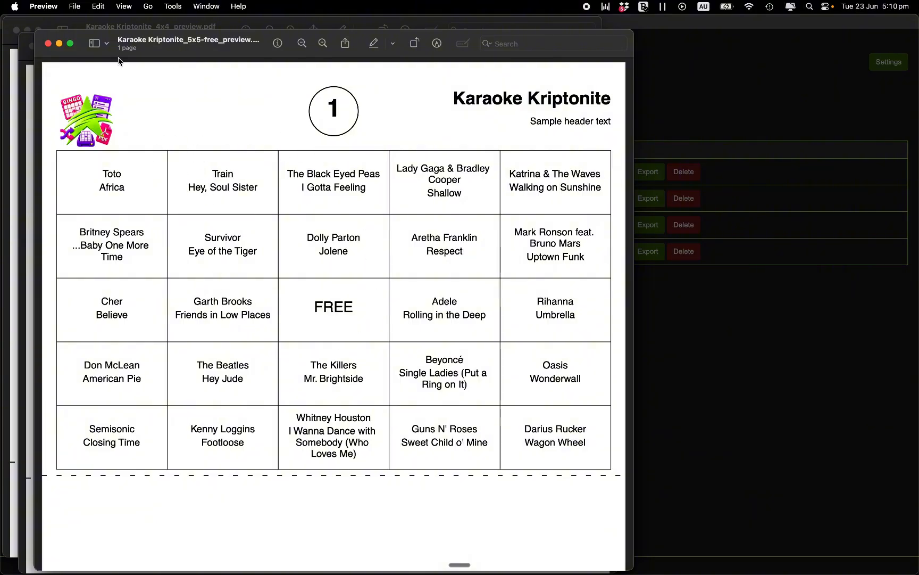
{"action": "left_click", "coordinate": [49, 44]}
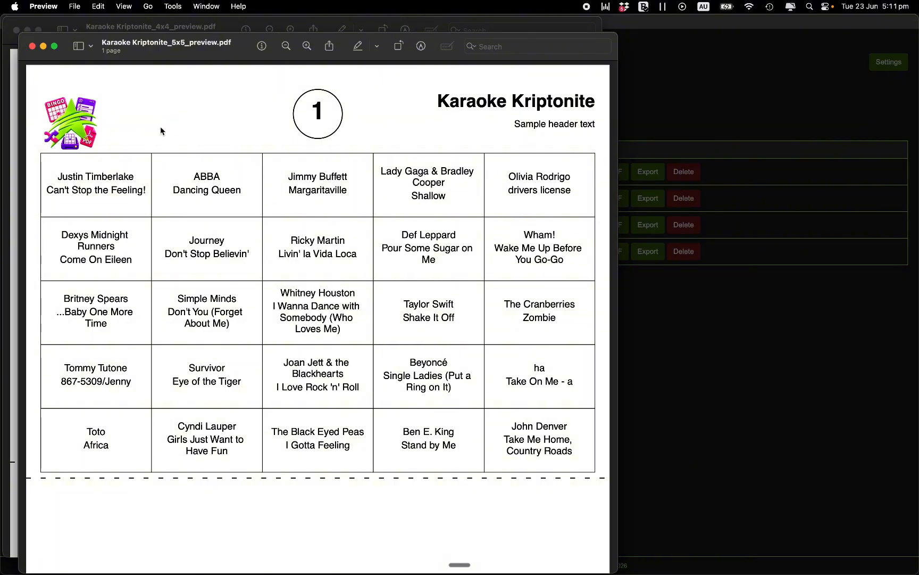
{"action": "left_click", "coordinate": [32, 46]}
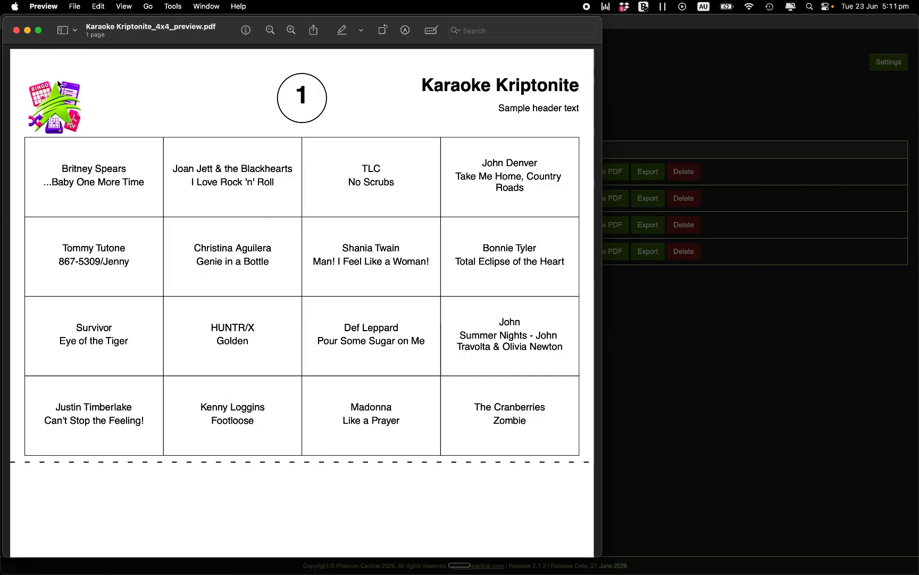
{"action": "left_click", "coordinate": [16, 31]}
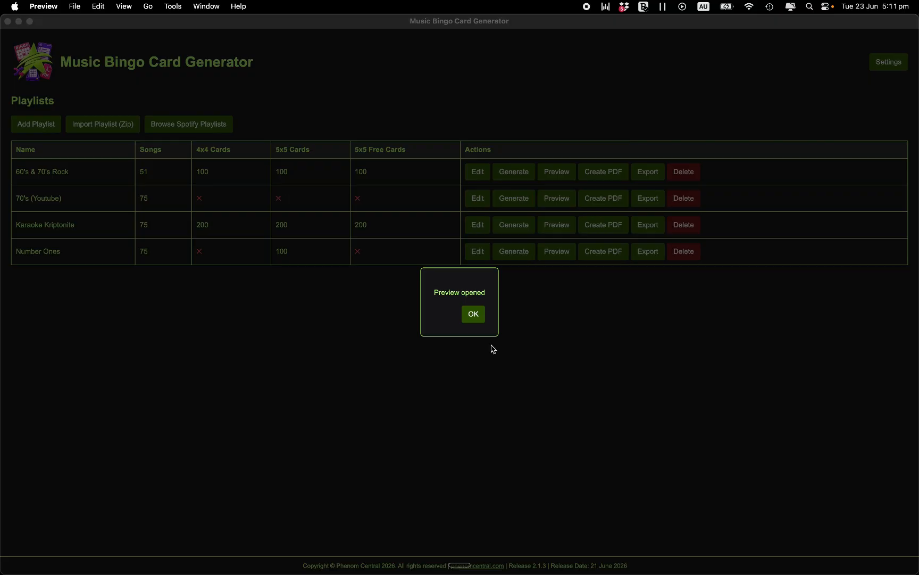
{"action": "left_click", "coordinate": [474, 322]}
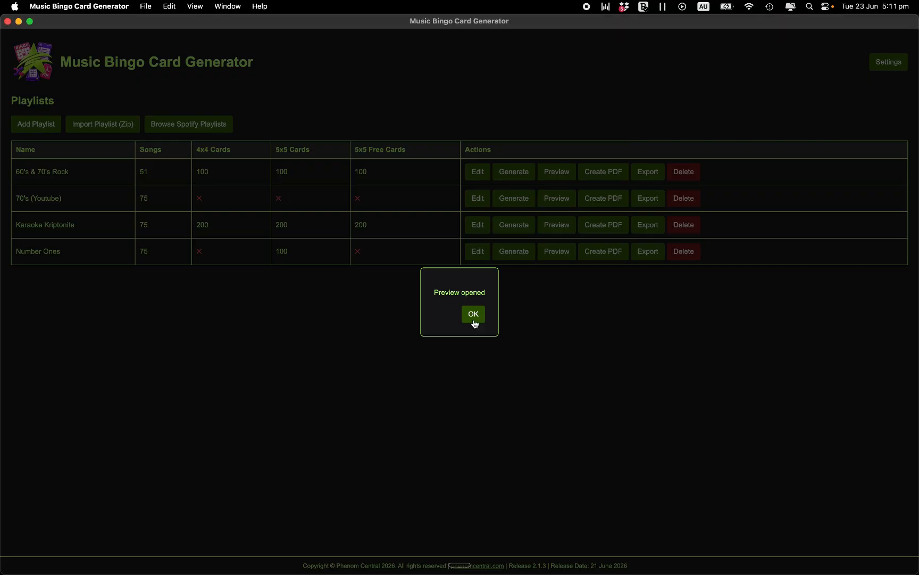
{"action": "left_click", "coordinate": [473, 319]}
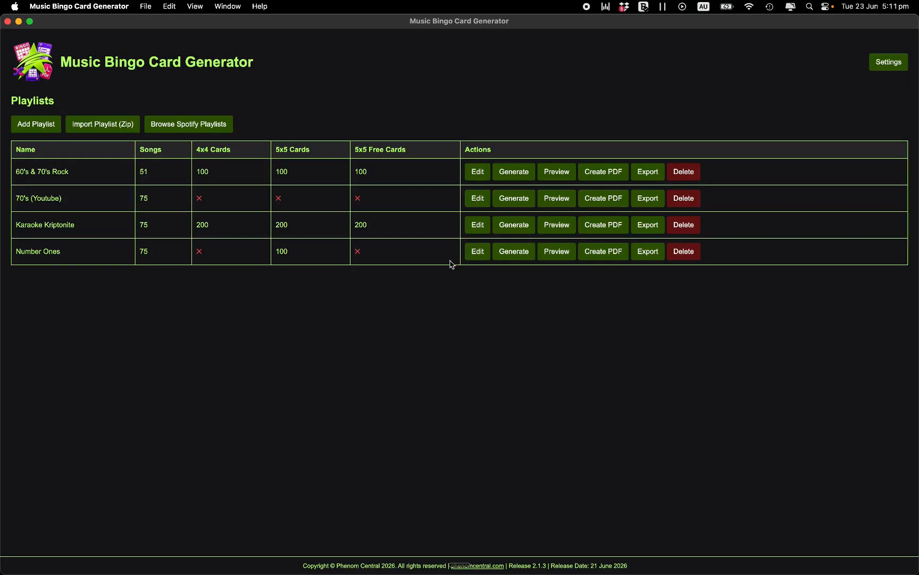
Step: Create a 4x4 PDF of the Karaoke Kriptonite cards without the song list, saved as Karaoke Kriptonite.pdf in the demo folder
{"action": "left_click", "coordinate": [603, 226]}
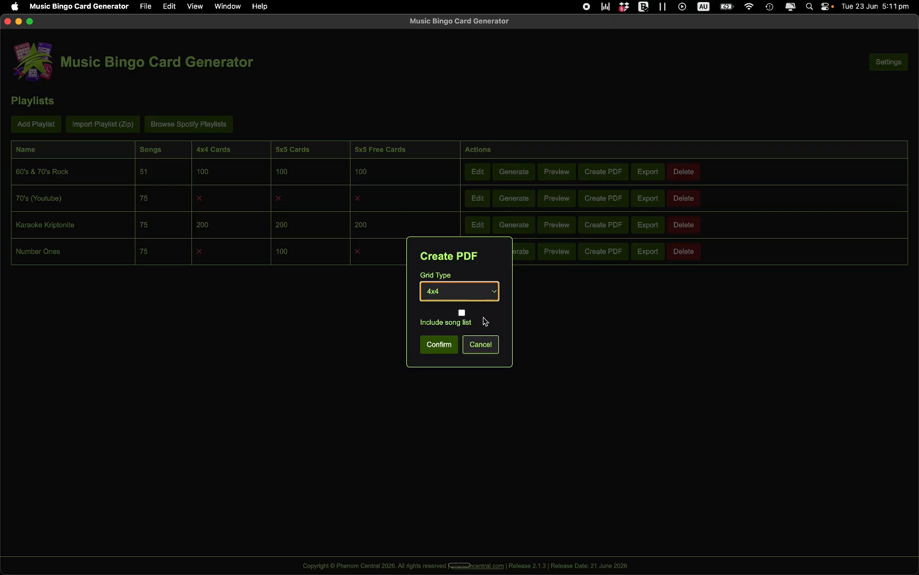
{"action": "left_click", "coordinate": [440, 347]}
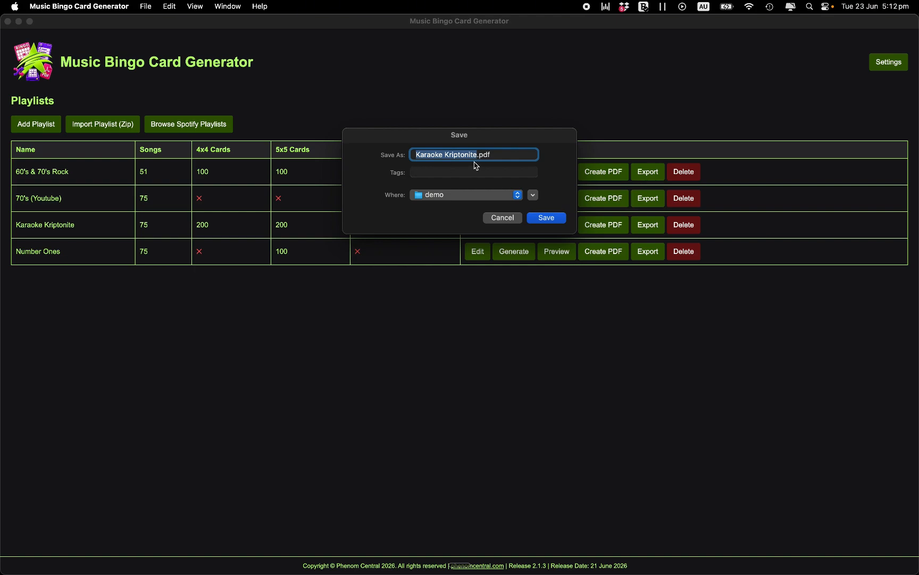
{"action": "left_click", "coordinate": [539, 219]}
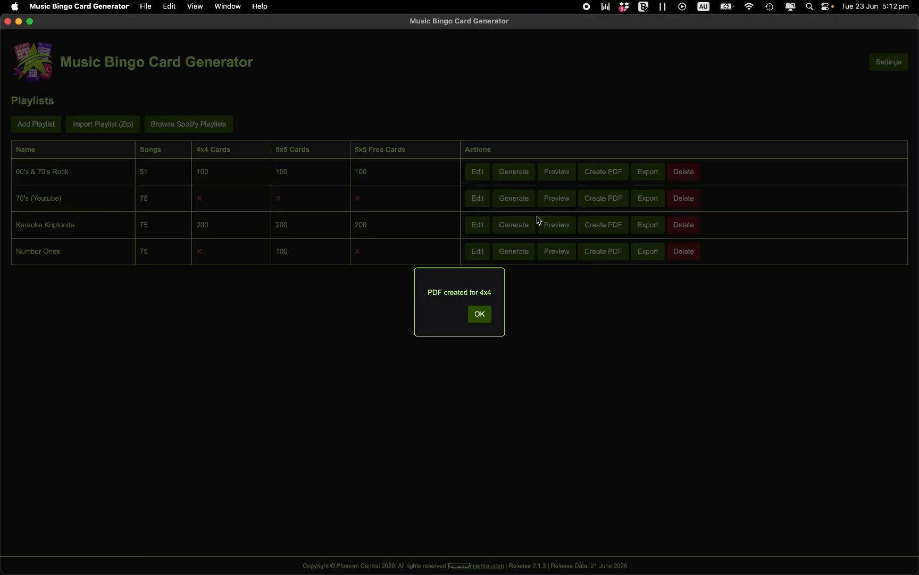
{"action": "left_click", "coordinate": [486, 319]}
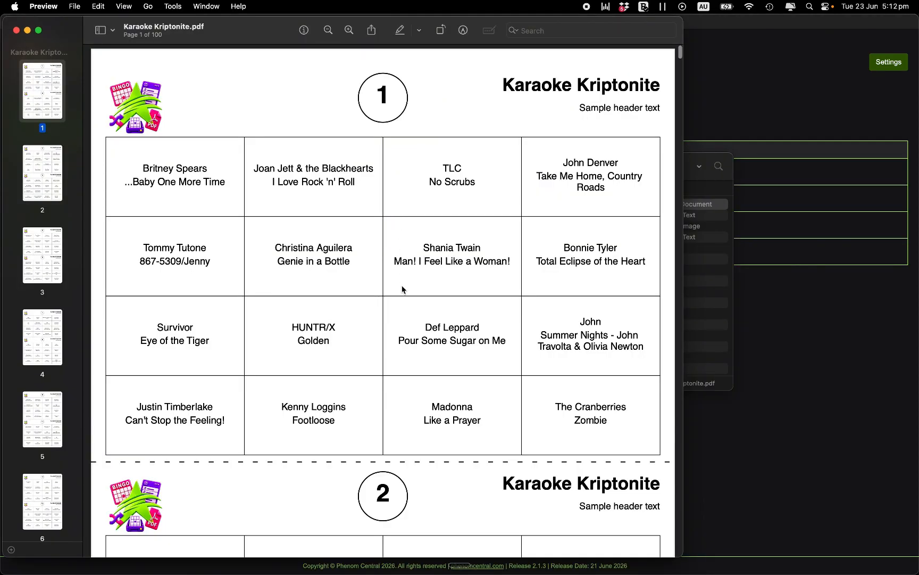
Step: Look through the bingo cards on the first pages of Karaoke Kriptonite.pdf in Preview
{"action": "scroll", "coordinate": [403, 290], "scroll_direction": "down", "scroll_amount": 5}
{"action": "scroll", "coordinate": [402, 289], "scroll_direction": "down", "scroll_amount": 15}
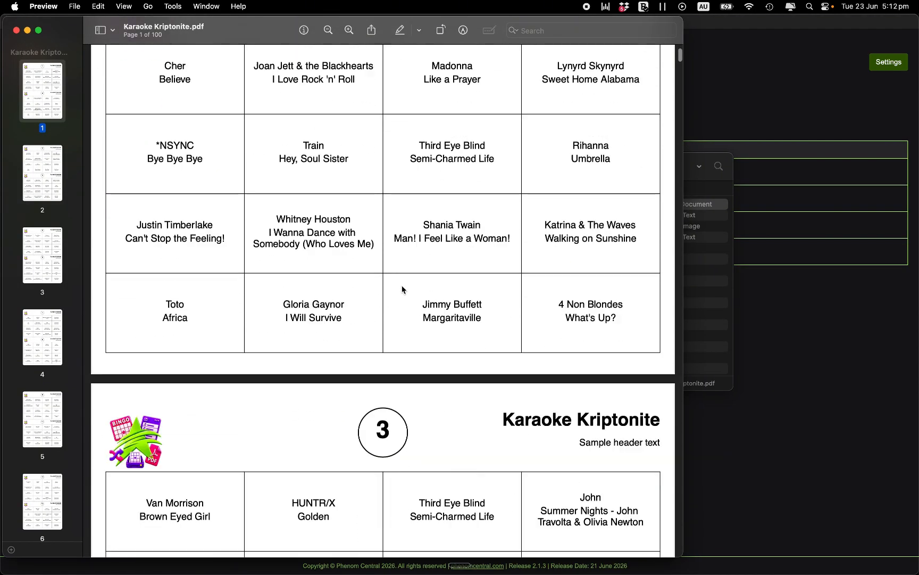
{"action": "scroll", "coordinate": [403, 290], "scroll_direction": "down", "scroll_amount": 15}
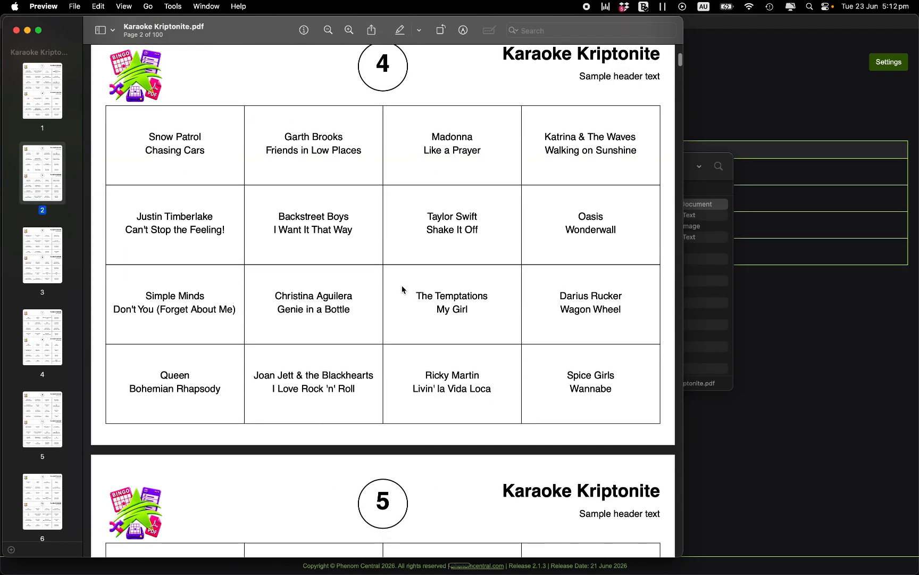
{"action": "scroll", "coordinate": [403, 289], "scroll_direction": "down", "scroll_amount": 15}
{"action": "scroll", "coordinate": [401, 287], "scroll_direction": "down", "scroll_amount": 15}
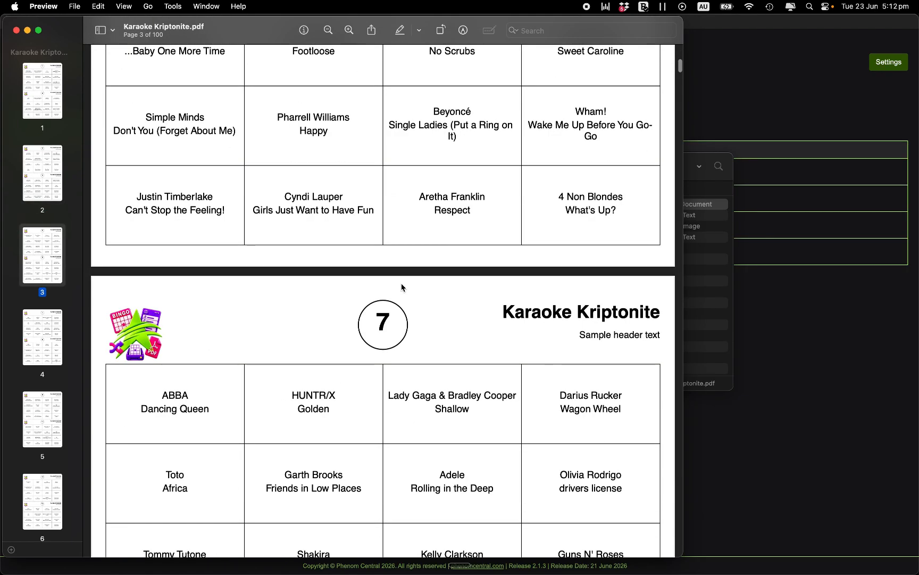